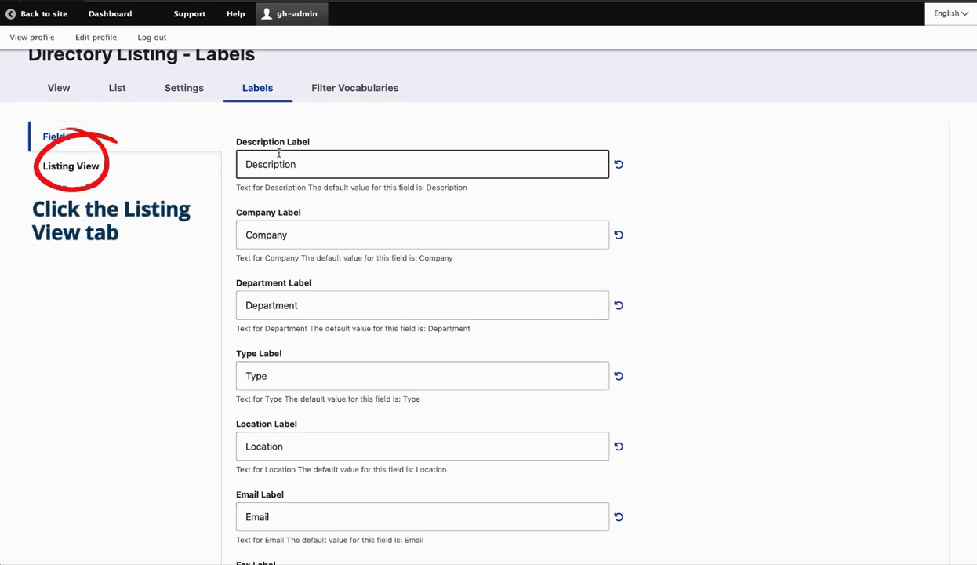
Show the Listing View labels with the Search Form and Options Form sections expanded.
click(67, 174)
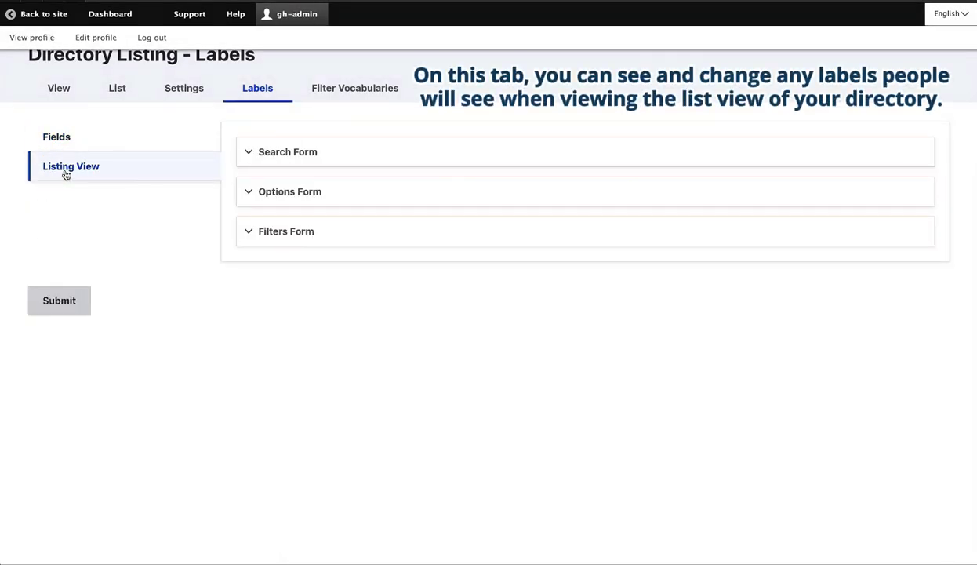
click(248, 155)
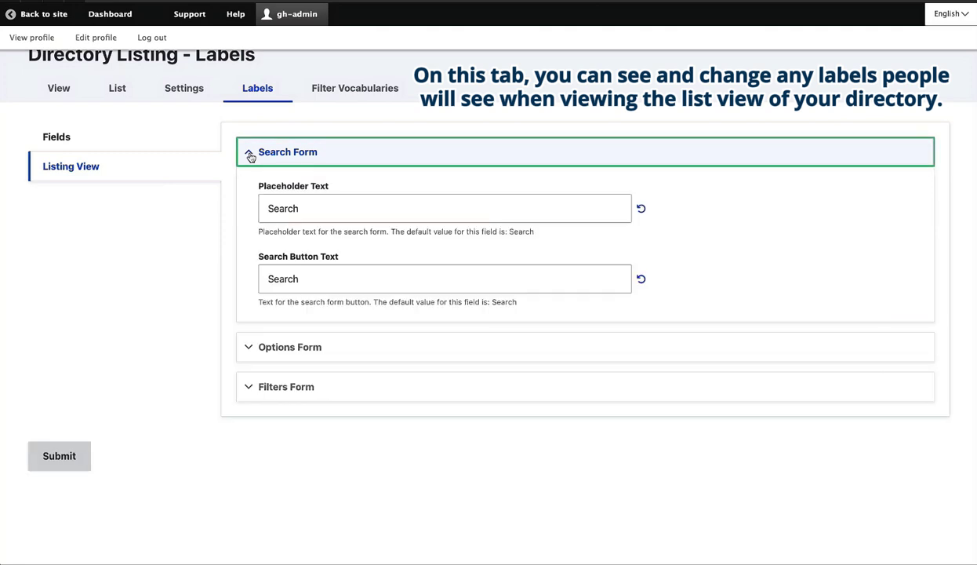
click(249, 355)
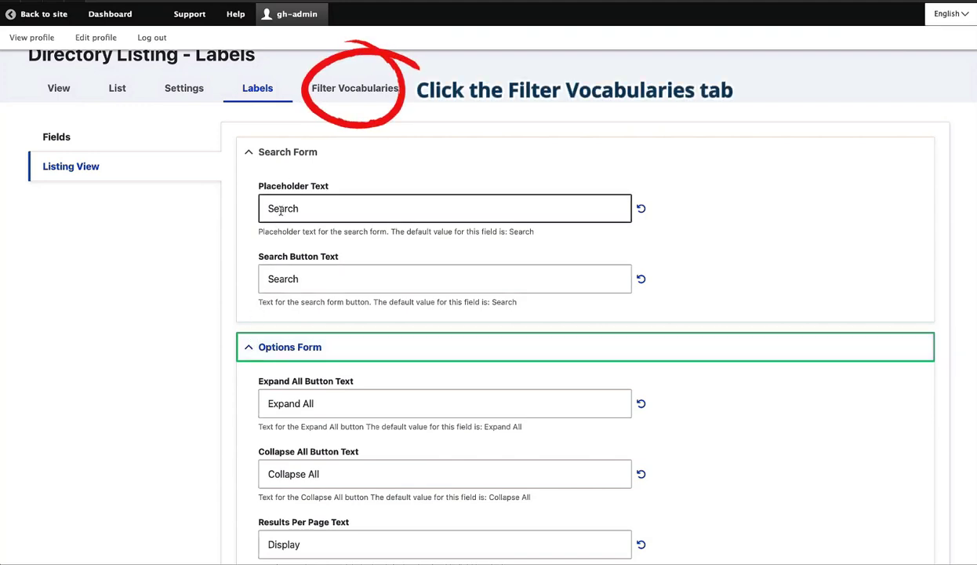
Review the Filter Vocabularies page and the terms in the Department vocabulary.
click(343, 96)
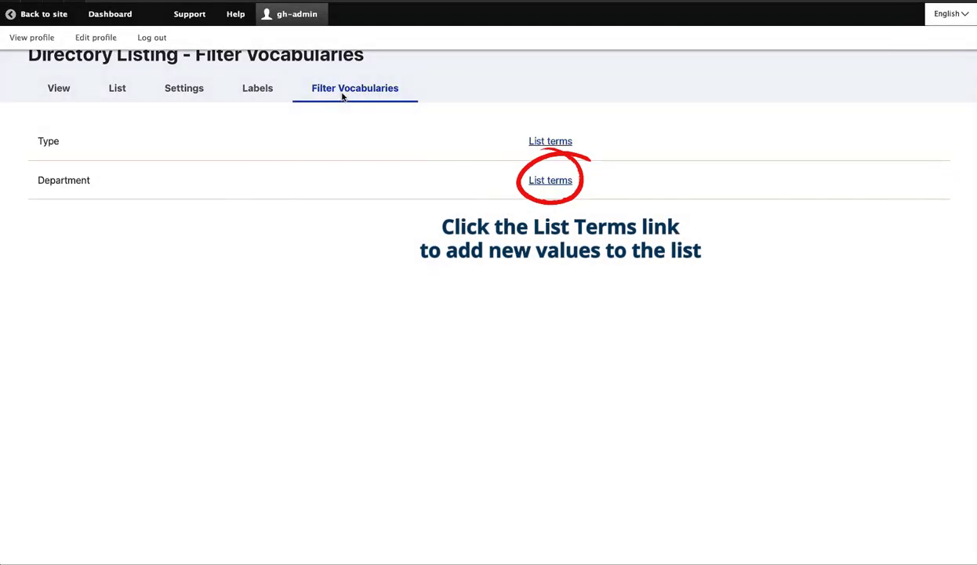
click(544, 183)
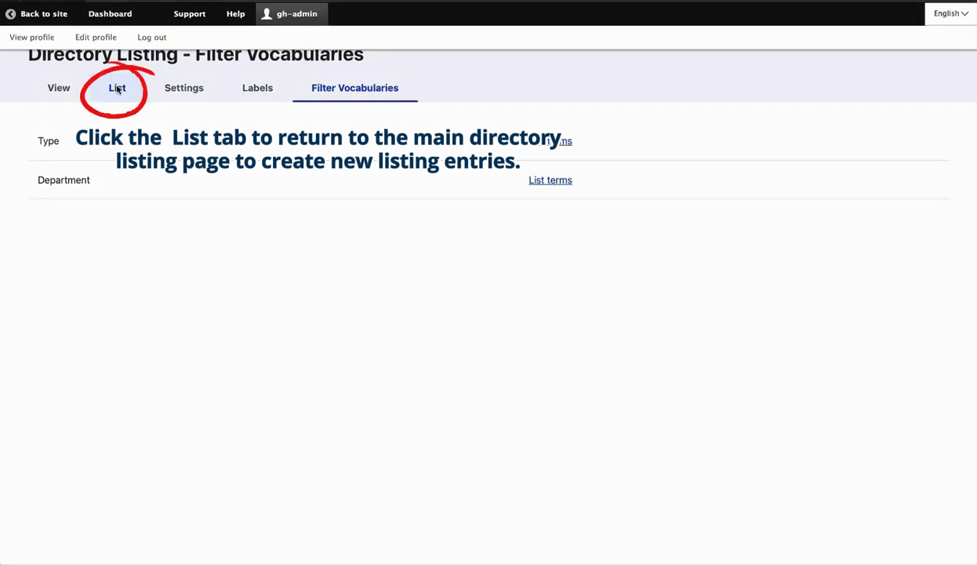
Go back to the directory listing list and start a new Directory Listing.
click(117, 88)
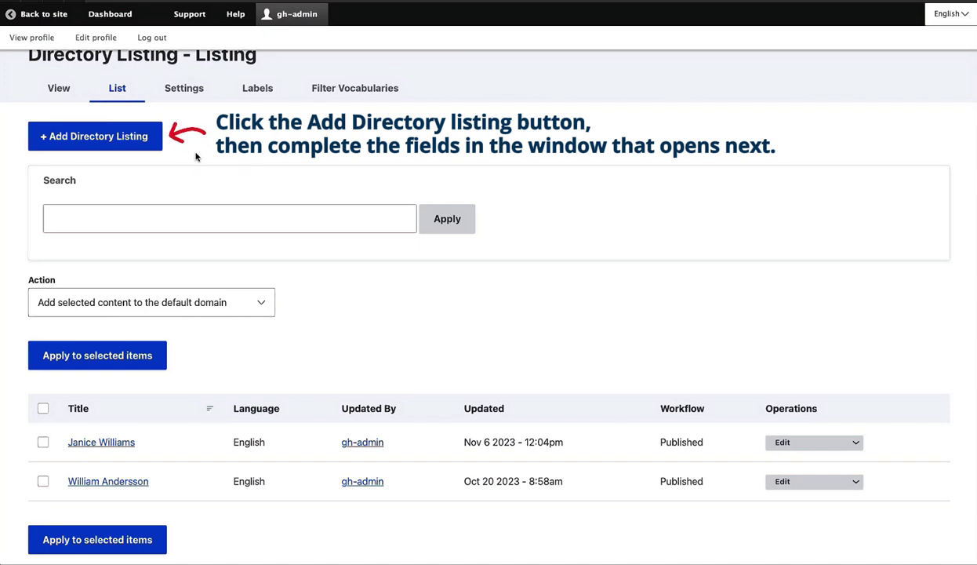
click(130, 139)
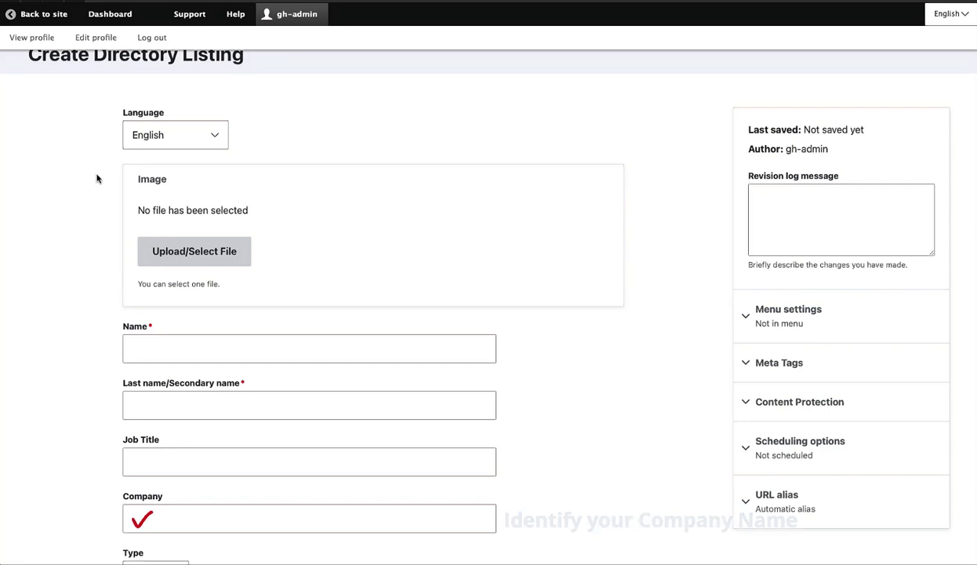
Enter the person's first and last name, job title 'Director - Human Resources' and company 'EBSCO'.
scroll(95, 177, down, 3)
click(125, 219)
key(Tab)
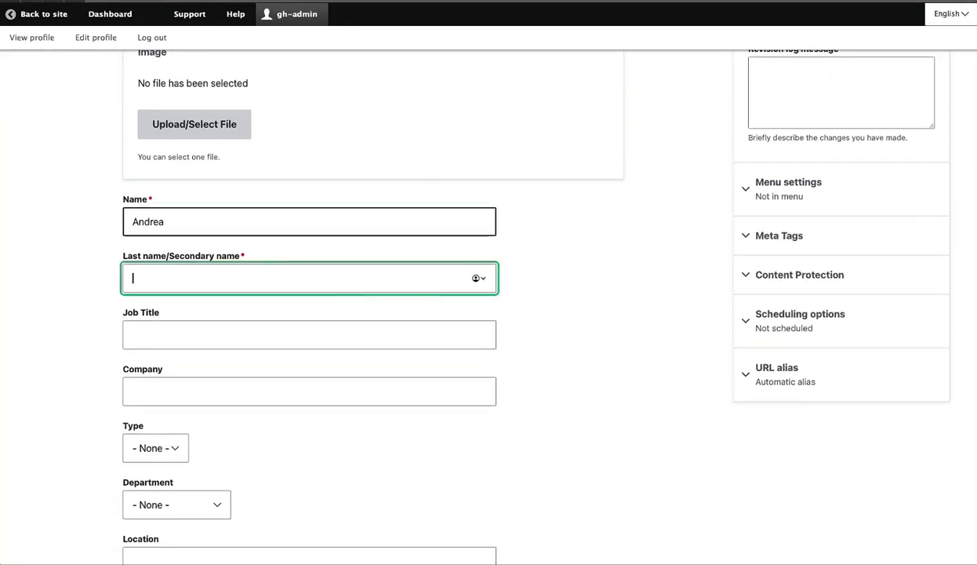
key(Tab)
text(Director - )
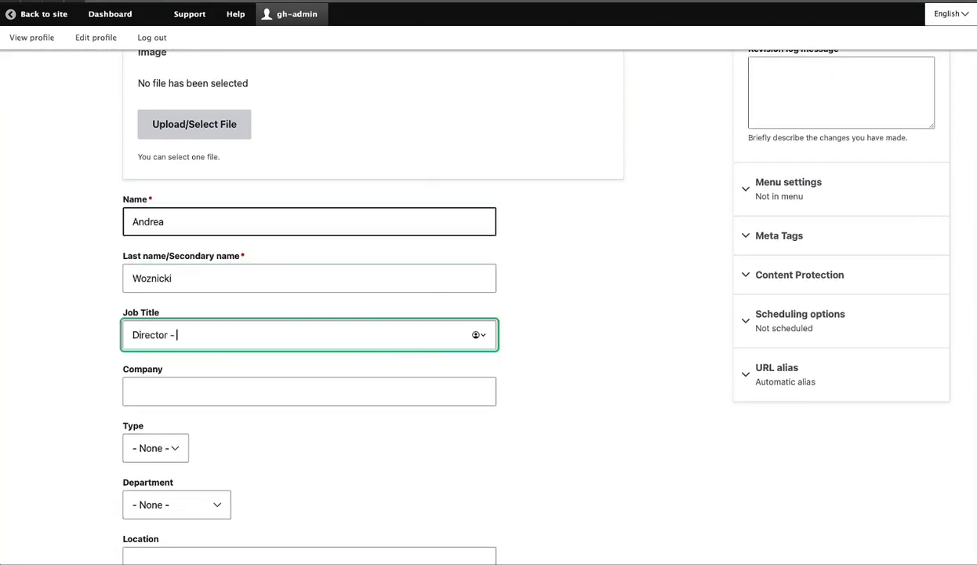
text(Human Resources)
key(Tab)
text(Eosco)
key(BackSpace)
key(BackSpace)
key(BackSpace)
key(BackSpace)
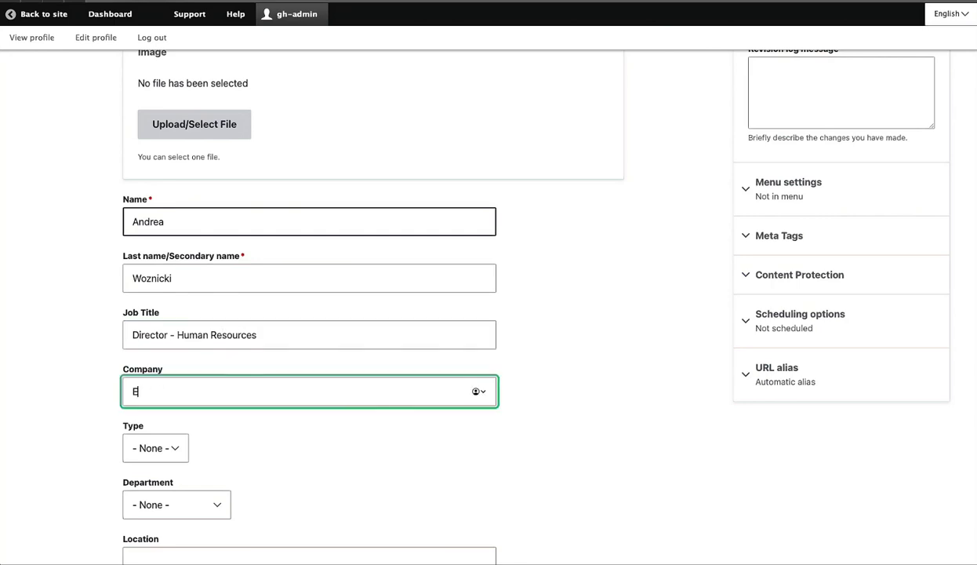
text(BSCO)
Leave Type as None and set the Department to Human Resources.
scroll(87, 283, down, 3)
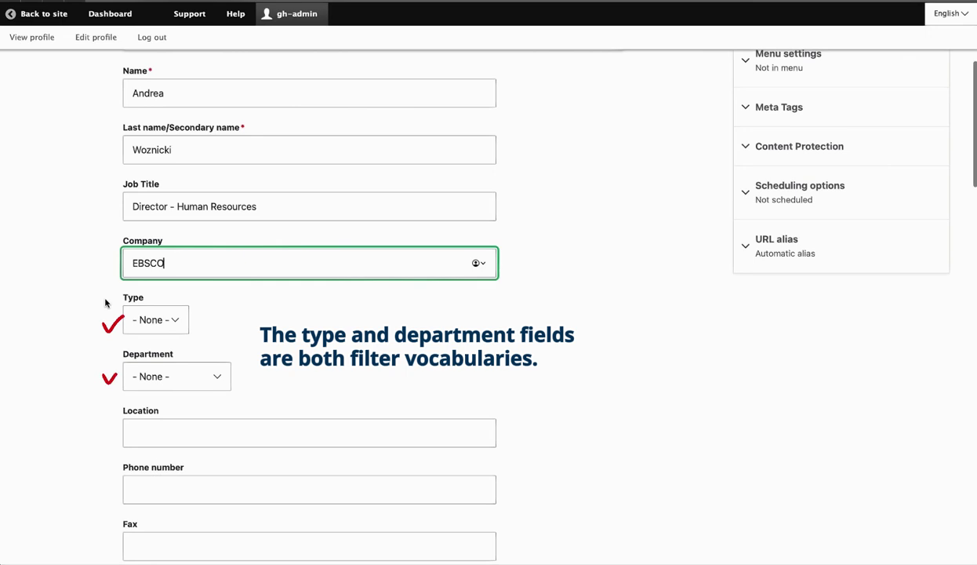
click(147, 321)
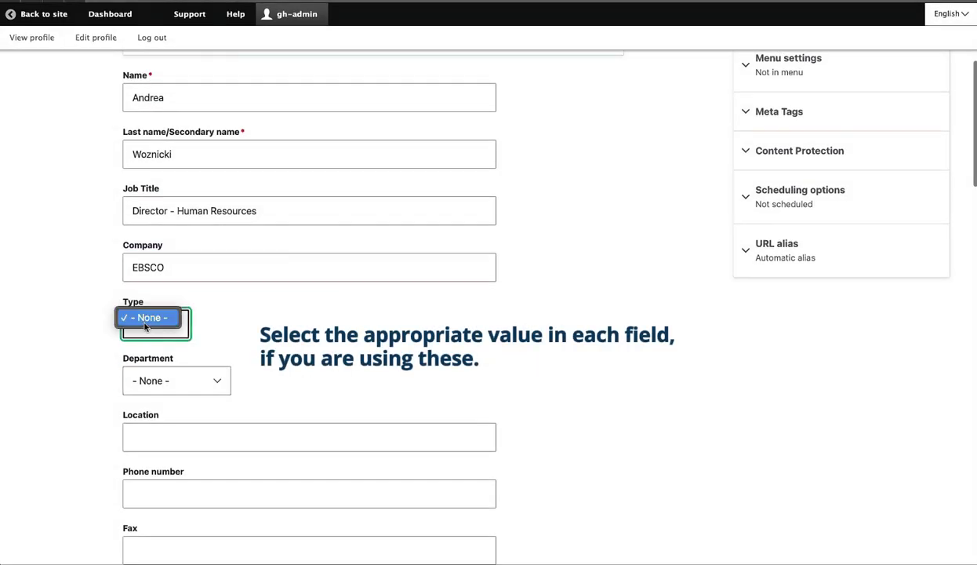
click(166, 382)
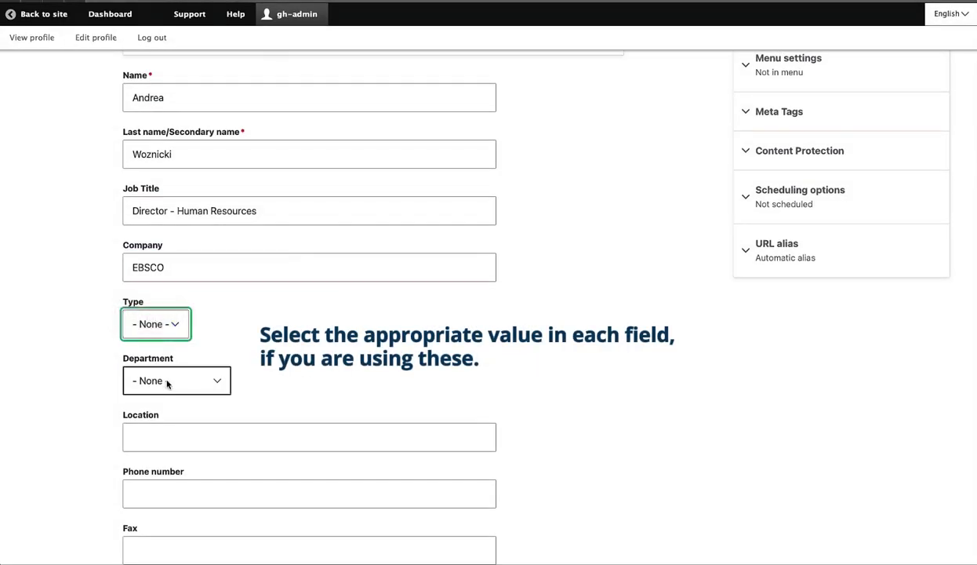
click(166, 382)
click(169, 434)
Enter the listing's phone number, fax number and e-mail address.
scroll(95, 414, down, 3)
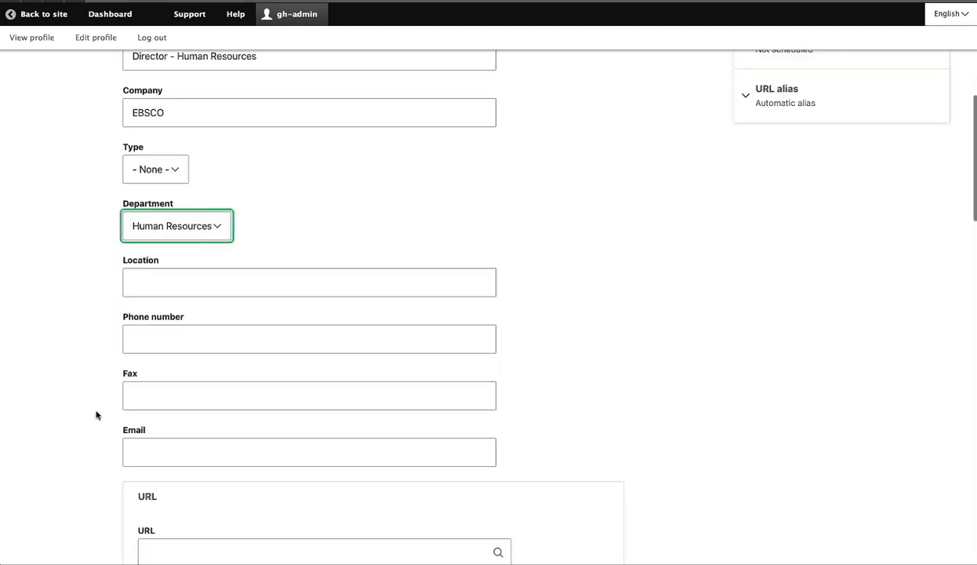
key(Tab)
key(Tab)
text(555-123)
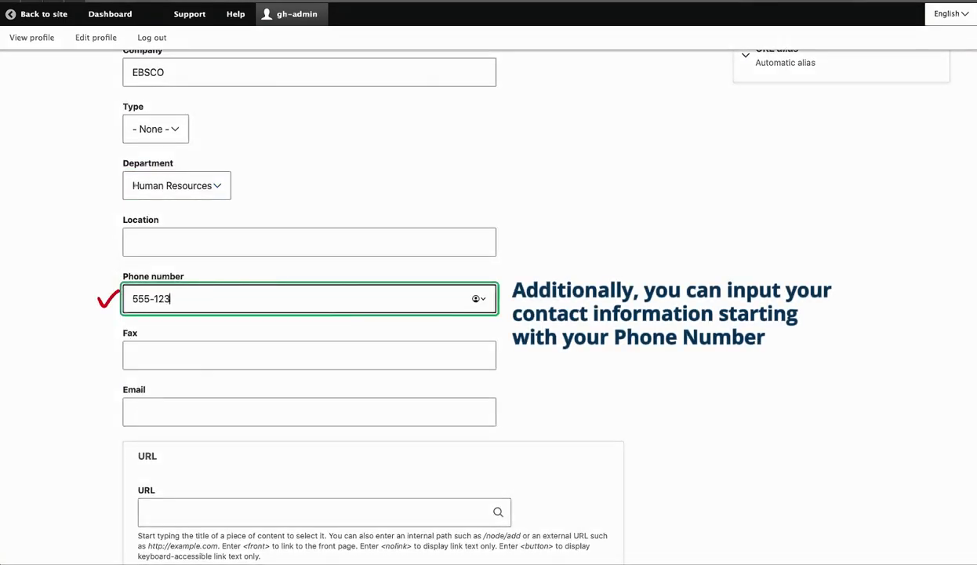
text(-4567)
key(Tab)
text(555-98)
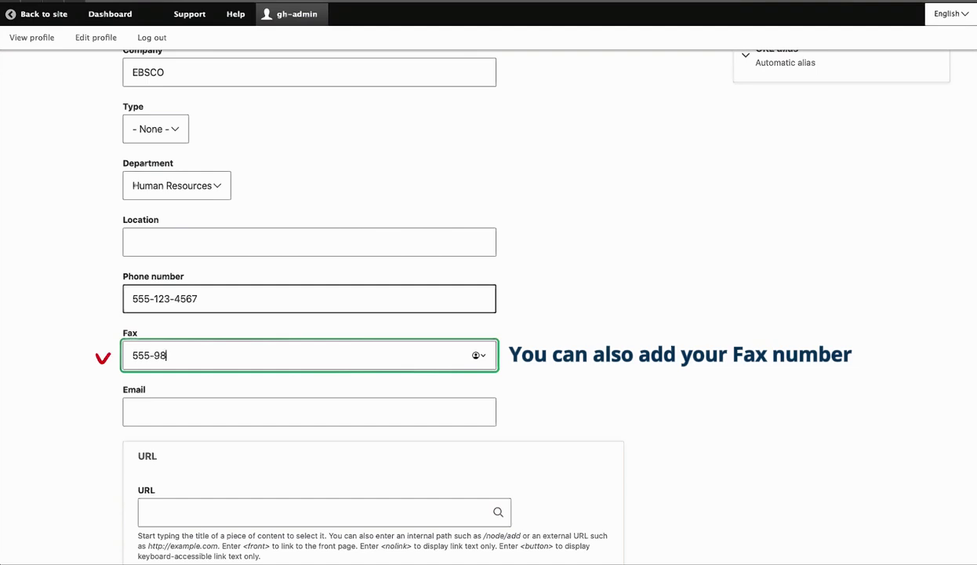
text(7-6543)
key(Tab)
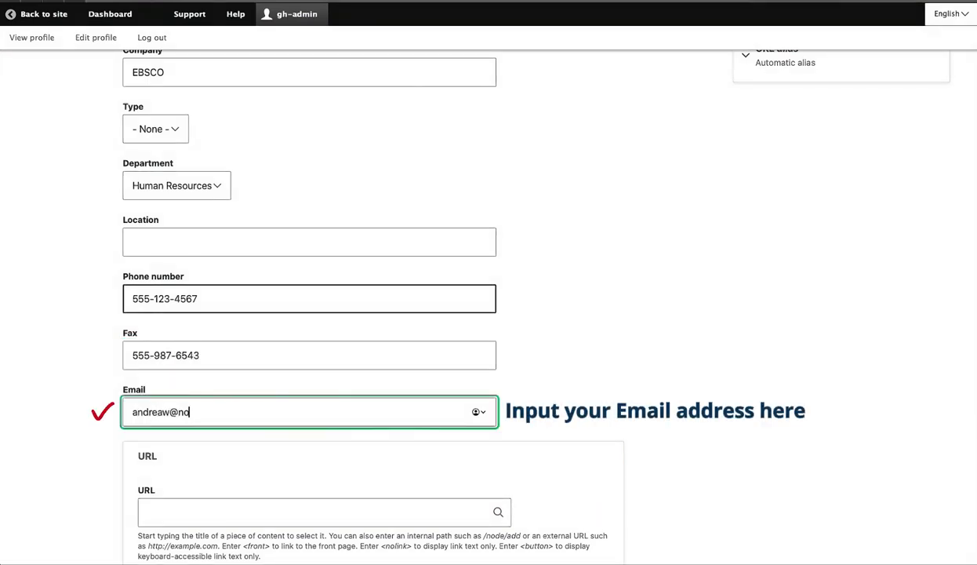
scroll(725, 385, down, 1)
scroll(725, 386, down, 3)
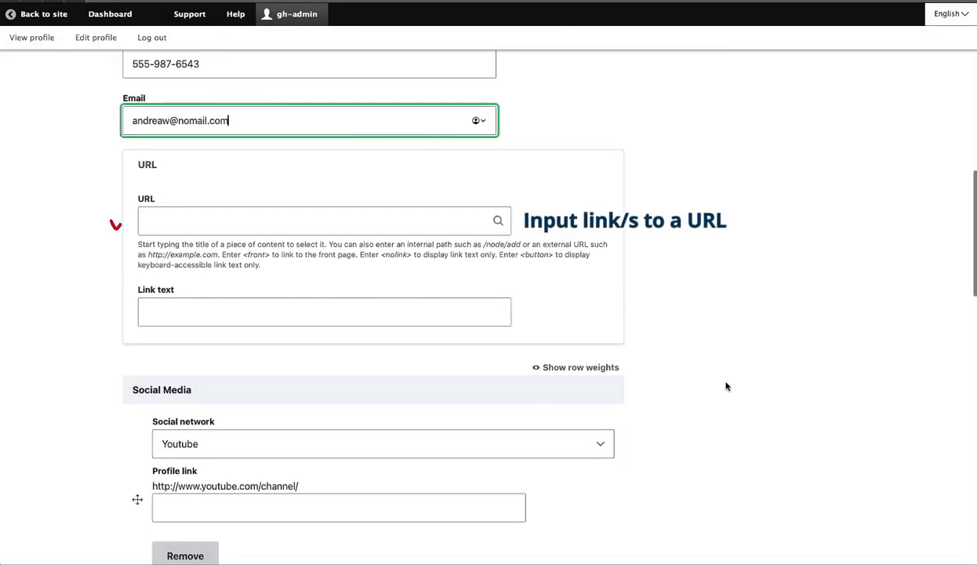
click(549, 443)
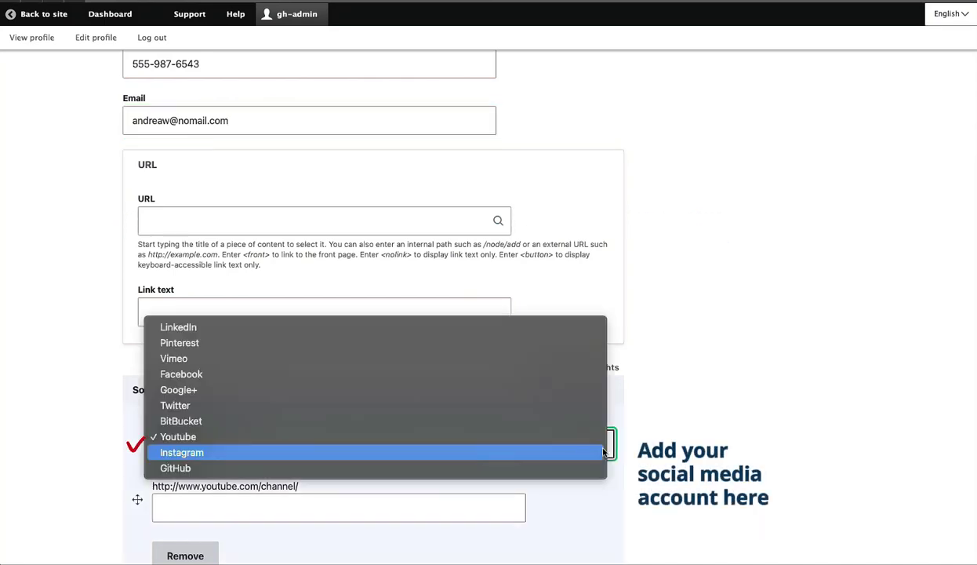
click(481, 327)
click(388, 510)
text(https://)
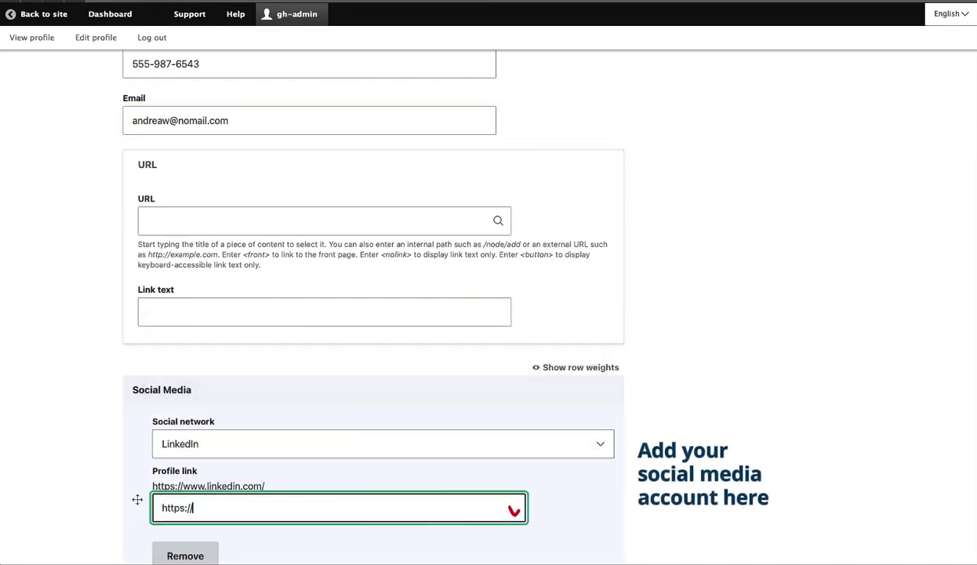
text(www.linkedin.com)
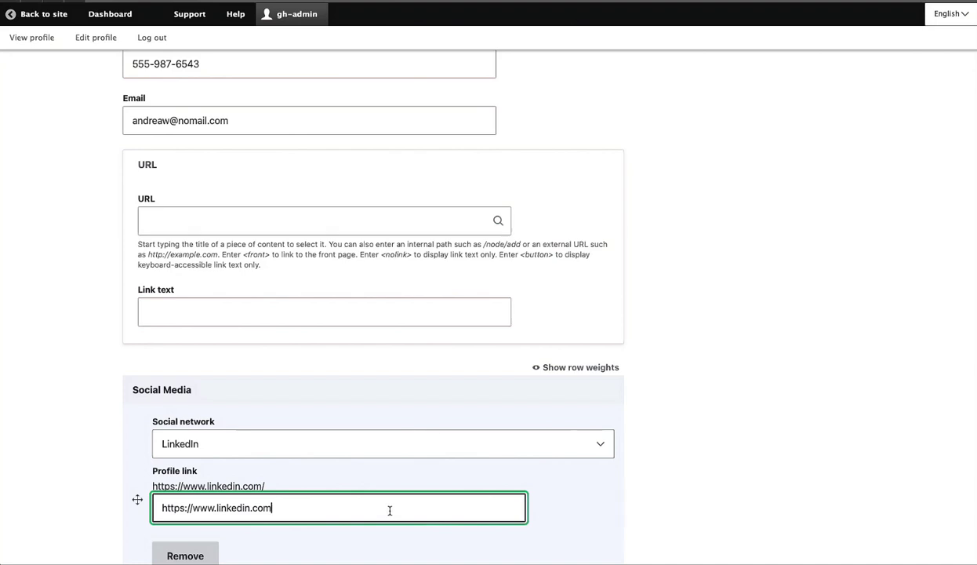
Save the new directory listing as Published and confirm it tops the listing table.
scroll(523, 508, down, 5)
scroll(523, 508, down, 3)
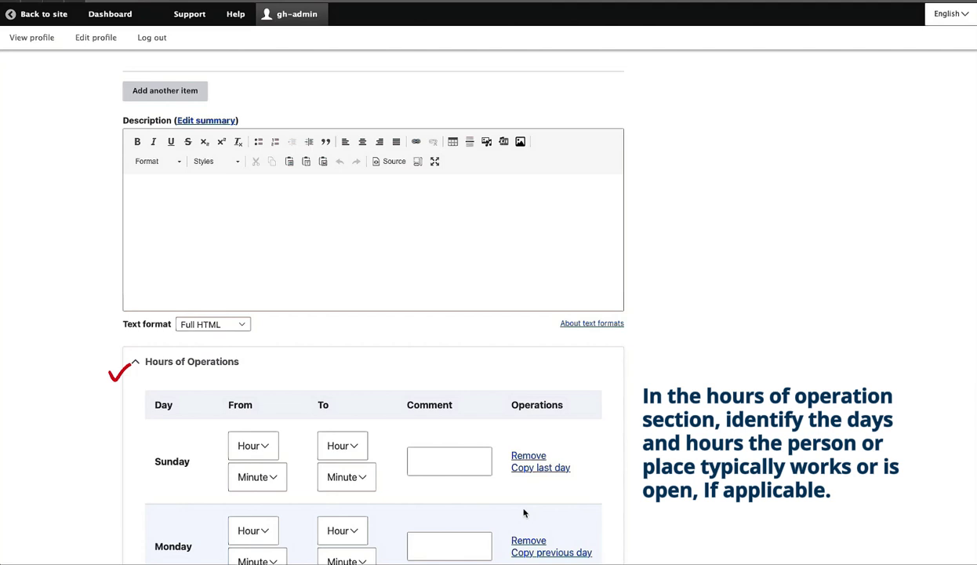
scroll(698, 506, down, 8)
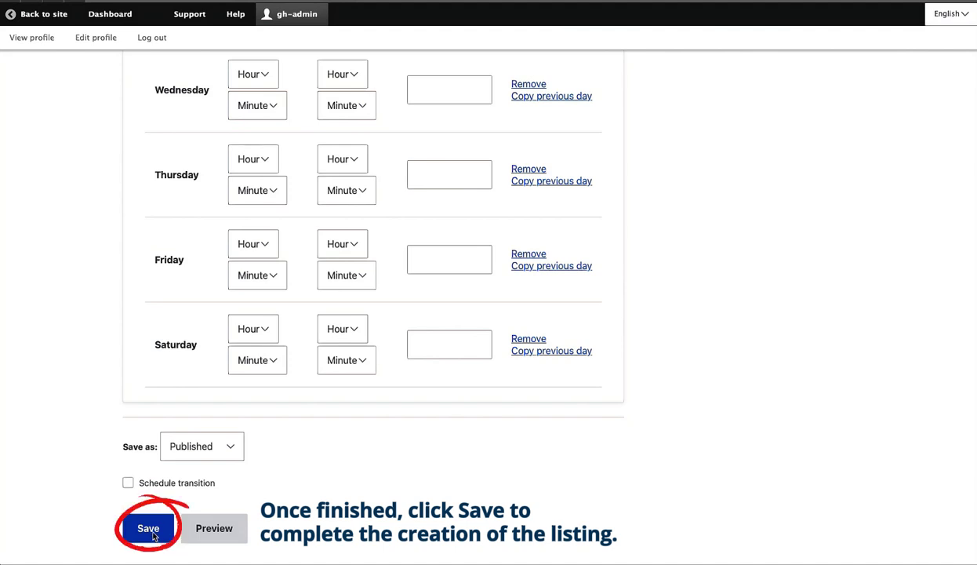
click(149, 528)
scroll(185, 515, down, 3)
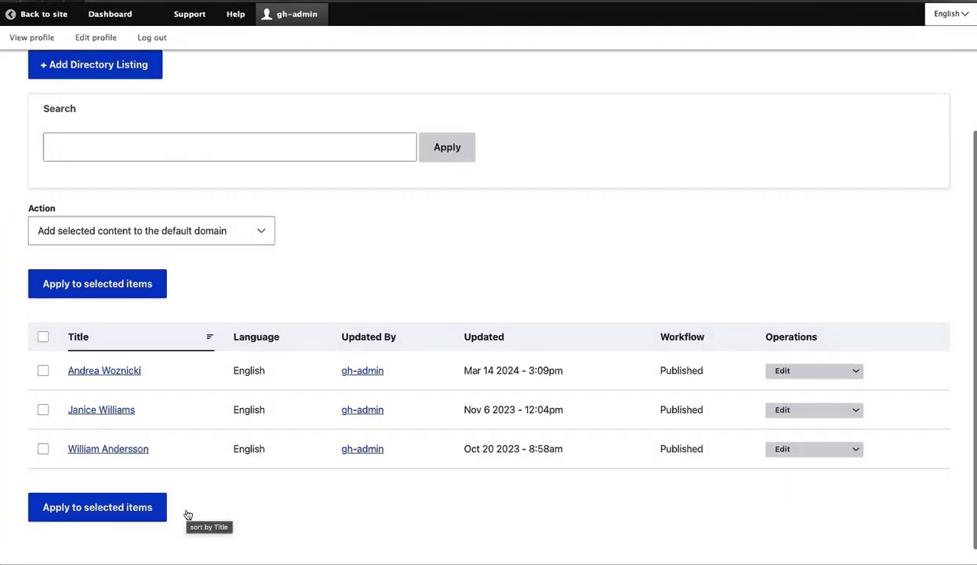
scroll(189, 511, up, 5)
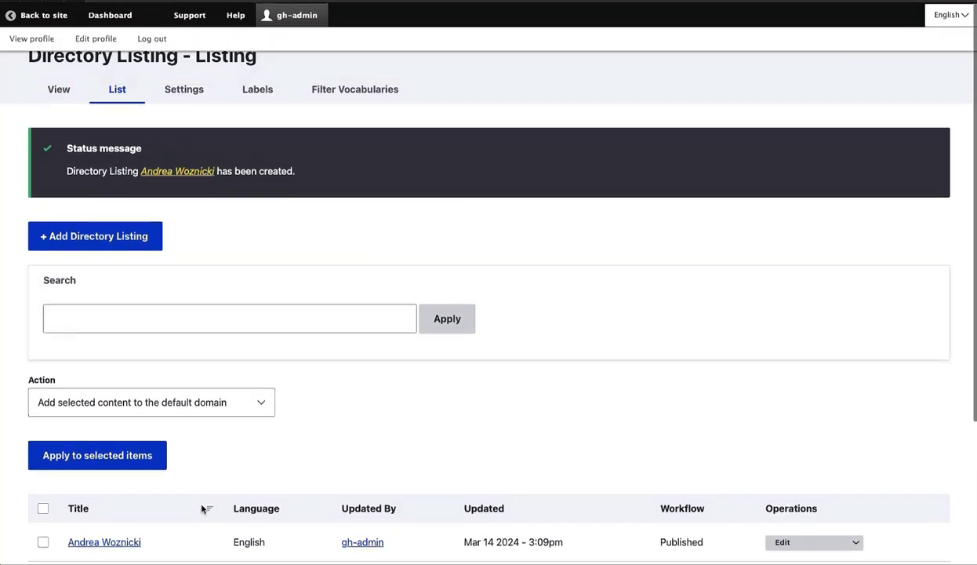
Review the Directory Listing Settings for the listing view: 10 items per page, sorted by title ascending.
click(196, 93)
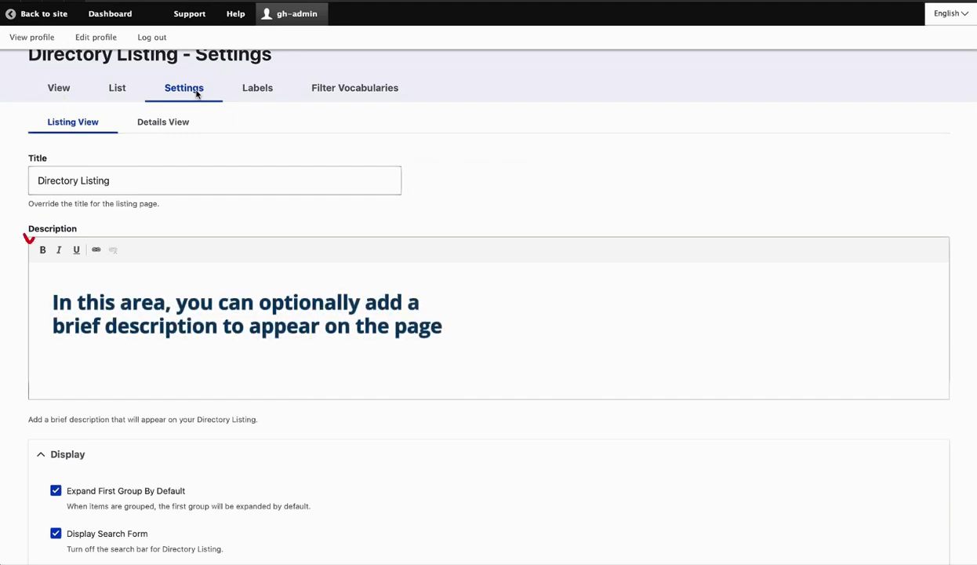
scroll(233, 229, down, 4)
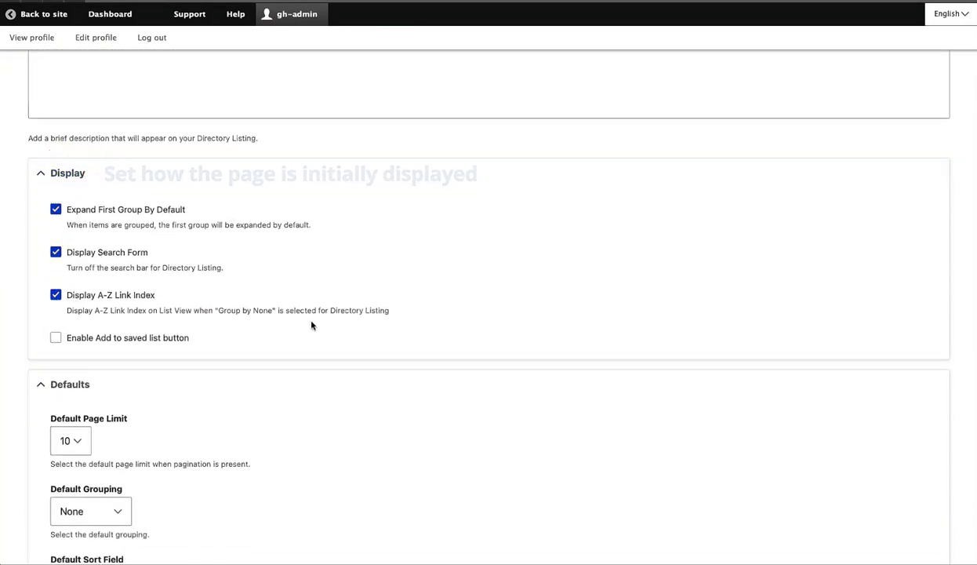
scroll(312, 323, down, 2)
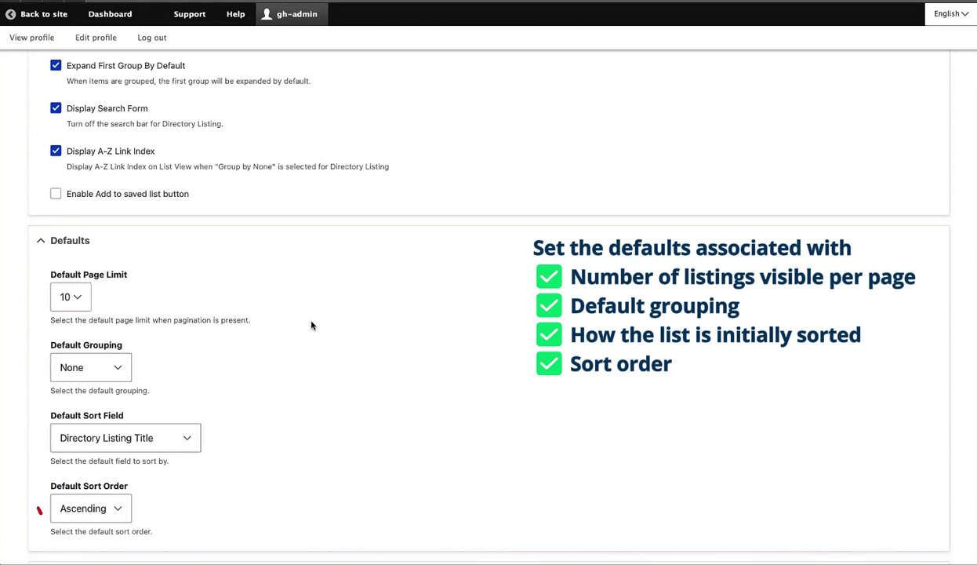
scroll(311, 325, down, 3)
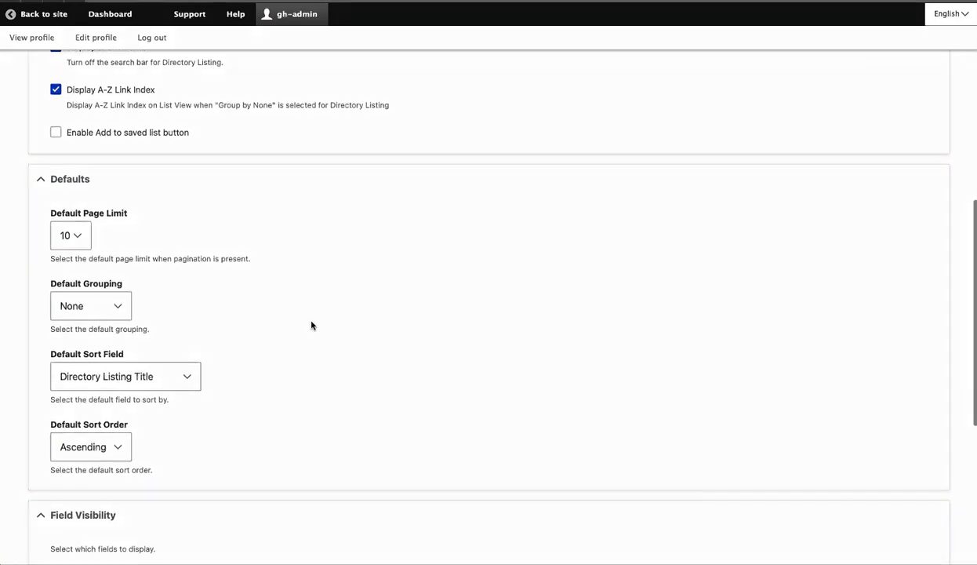
scroll(311, 324, down, 5)
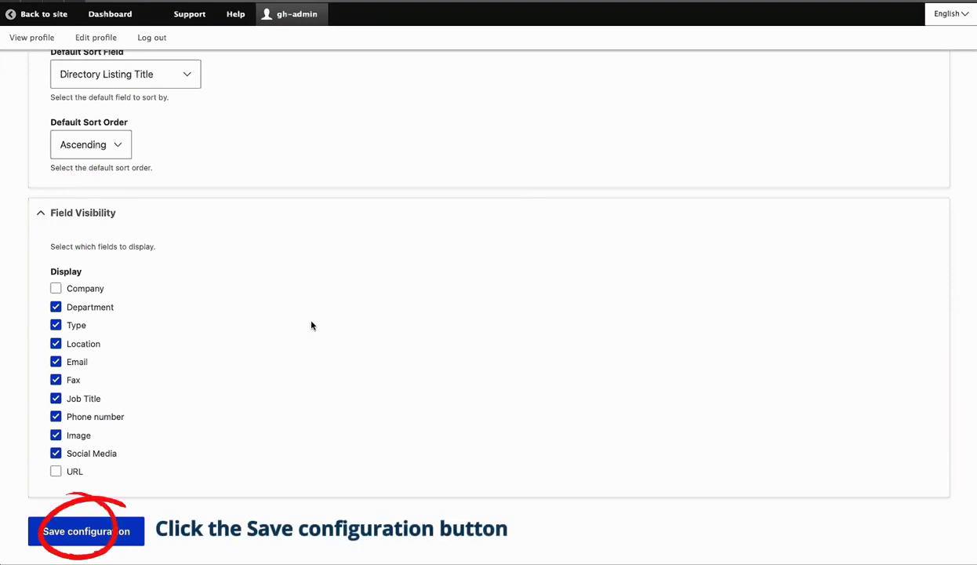
scroll(310, 325, up, 10)
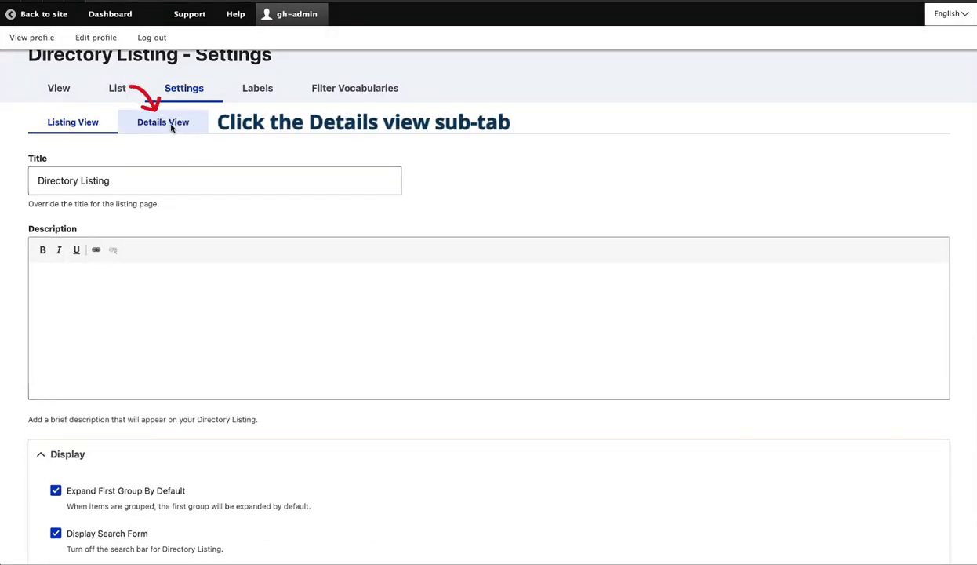
Enable the Company field in the Details View field visibility and save the configuration.
click(172, 127)
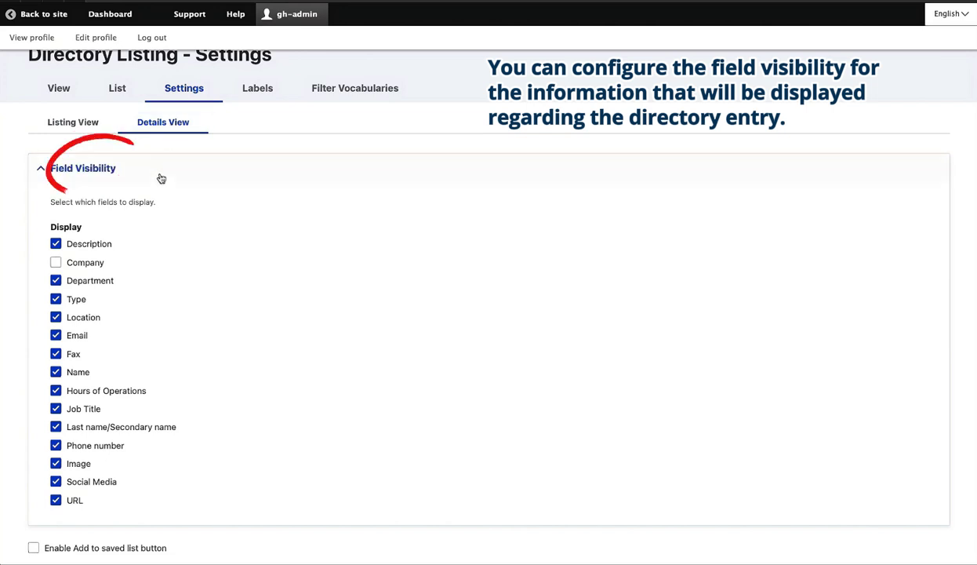
click(55, 263)
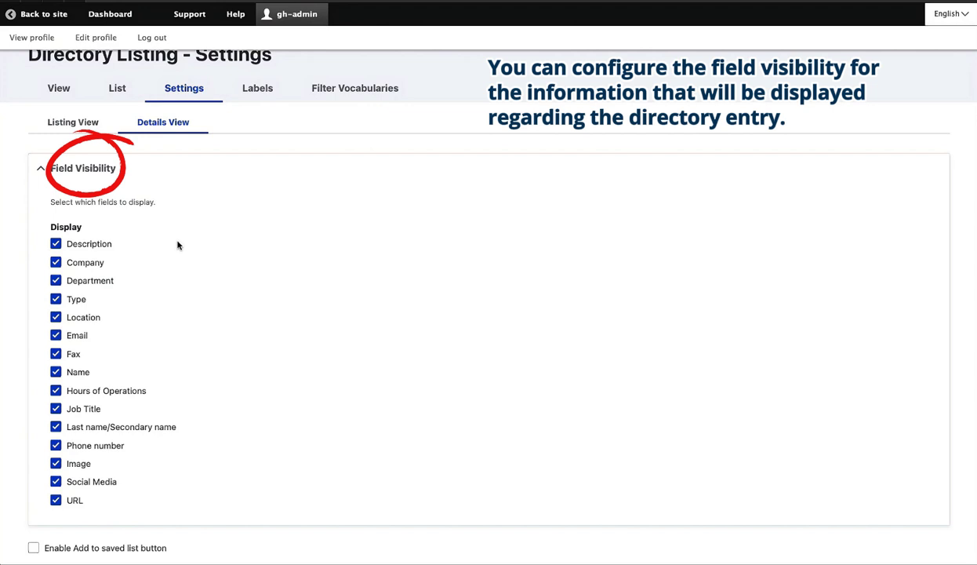
scroll(179, 244, down, 3)
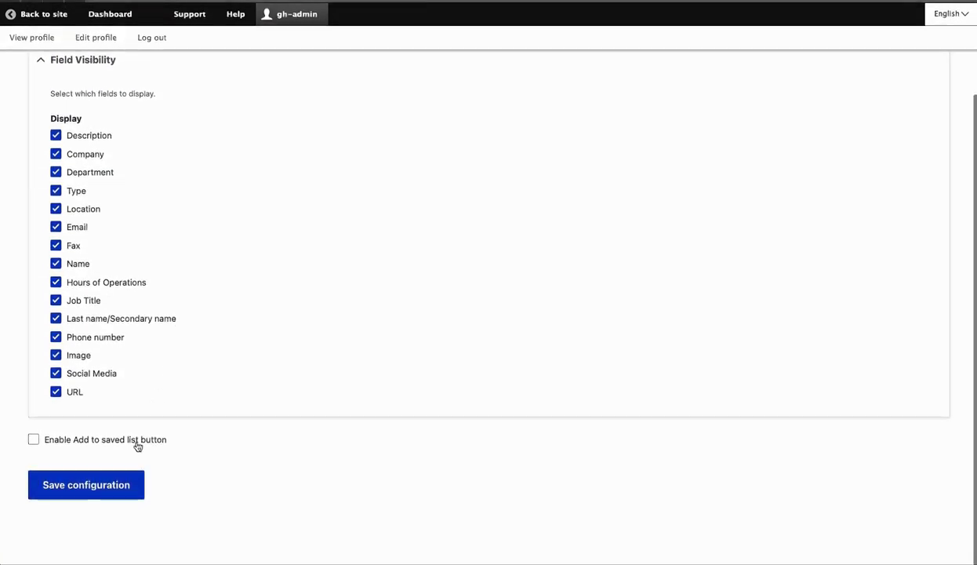
click(82, 486)
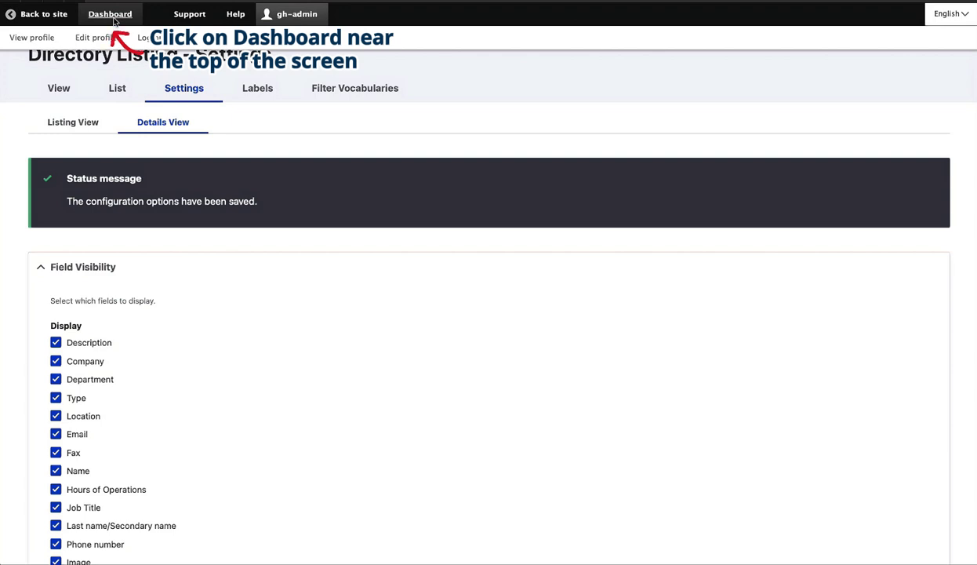
From the Dashboard, go to Main menu's links and start adding a new link.
click(111, 16)
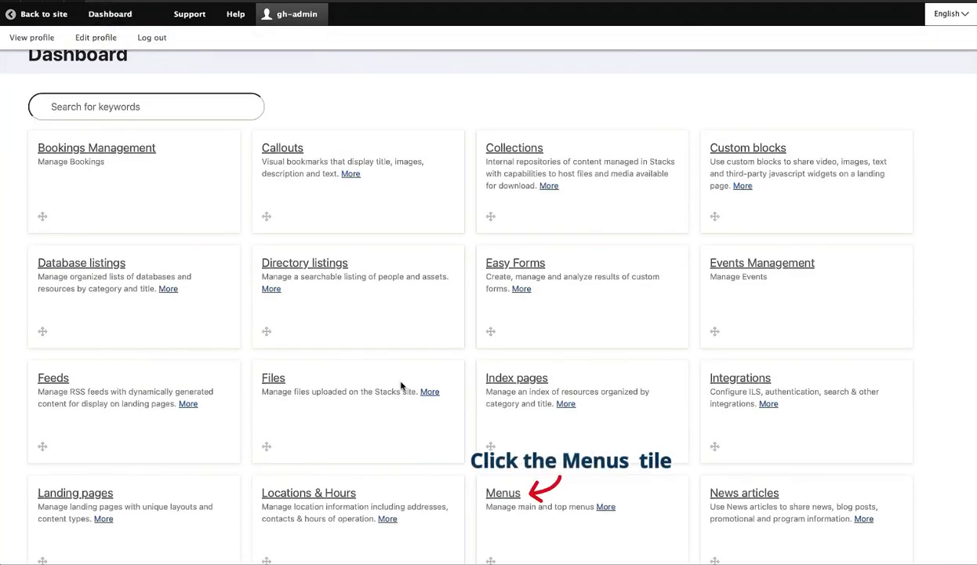
click(513, 494)
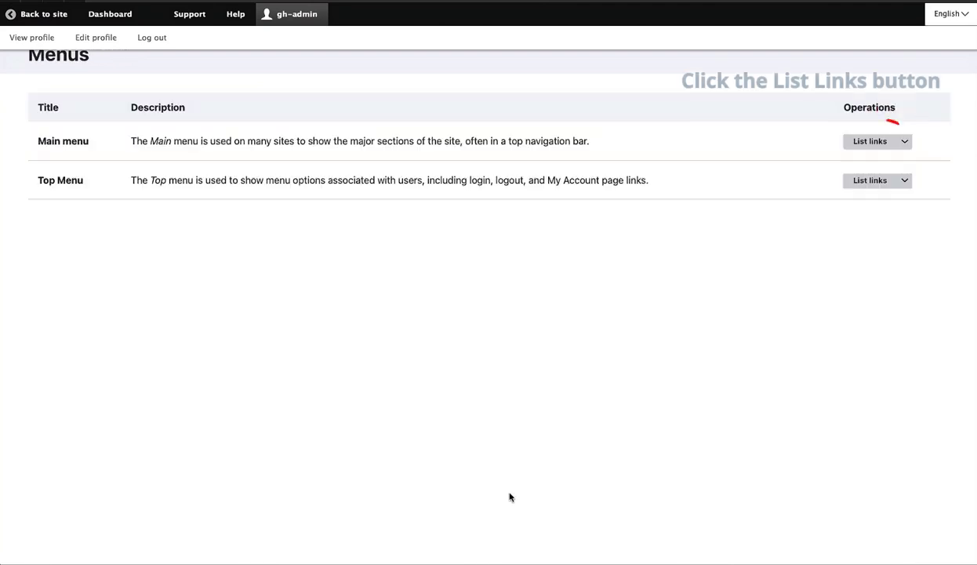
click(870, 142)
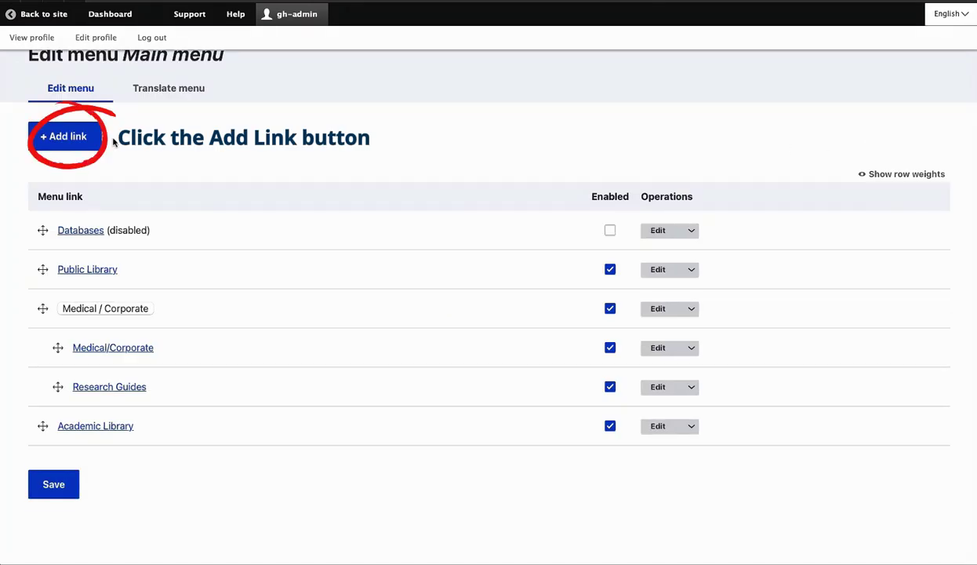
click(86, 142)
Set the link title 'Corporate Directory', path '/directory-listing', and parent 'Medical / Corporate'.
click(88, 129)
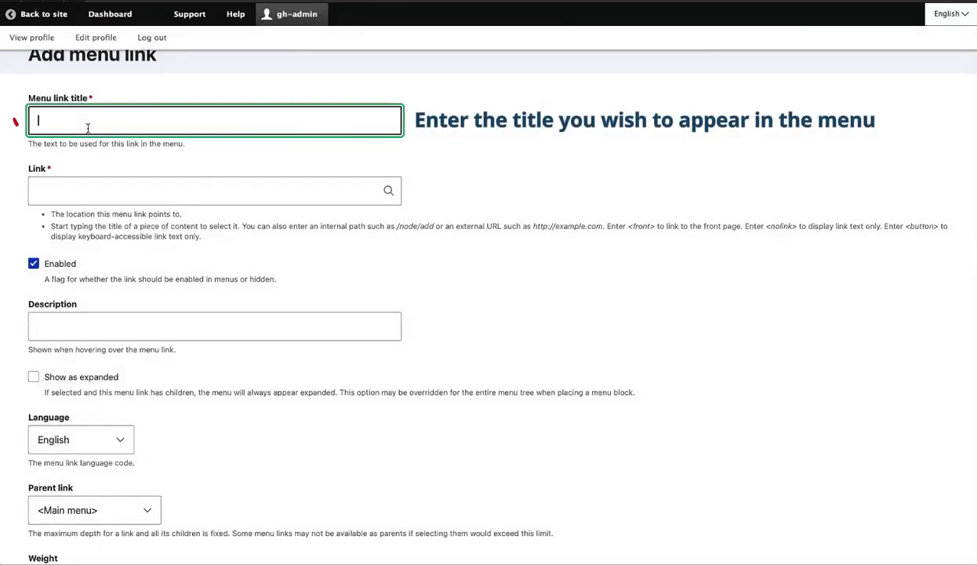
text(Corporate Directory)
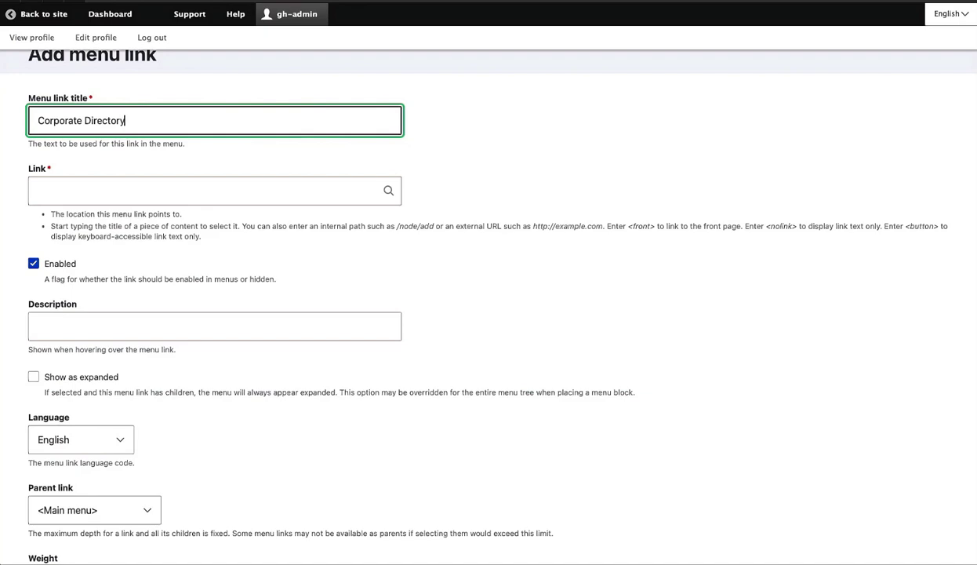
click(212, 191)
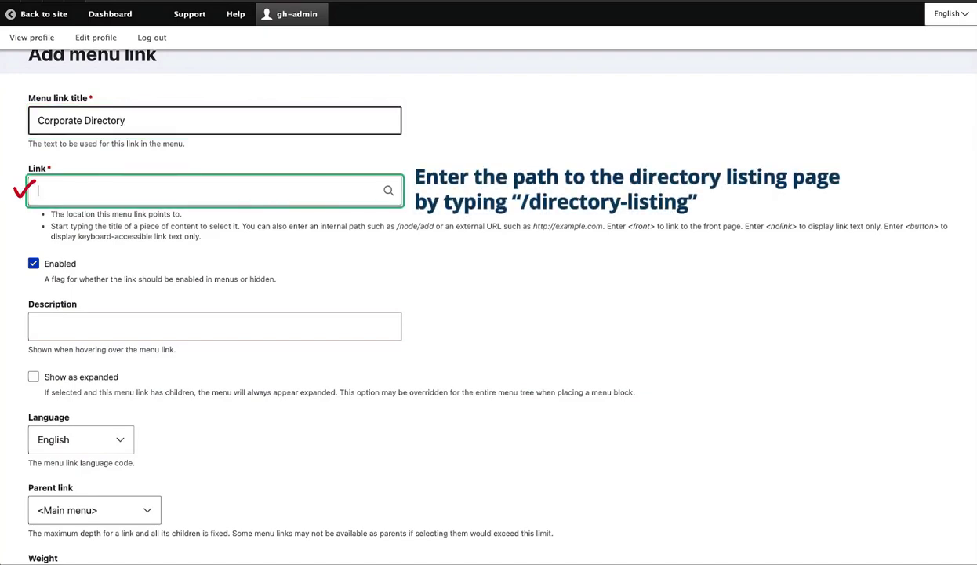
text(/directory-listing)
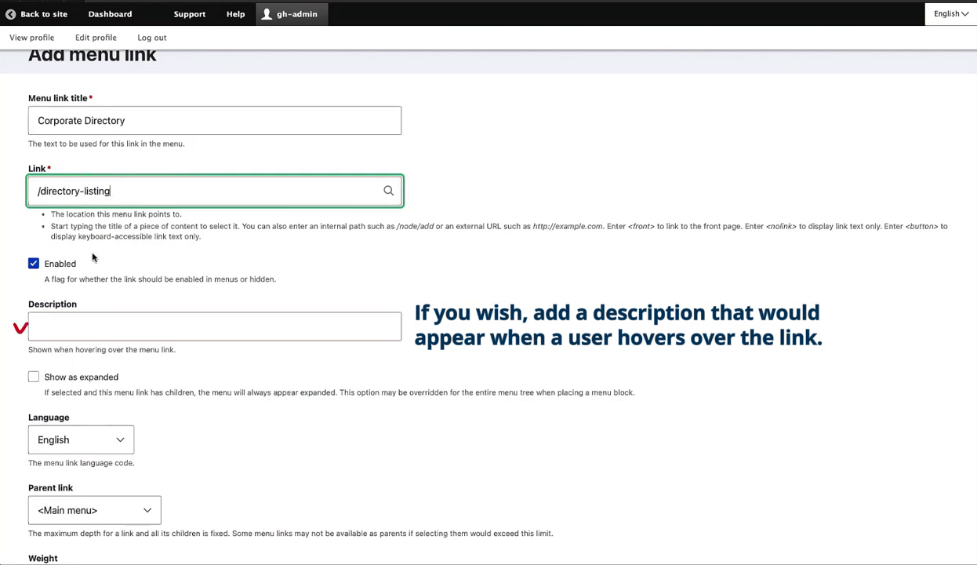
scroll(79, 291, down, 3)
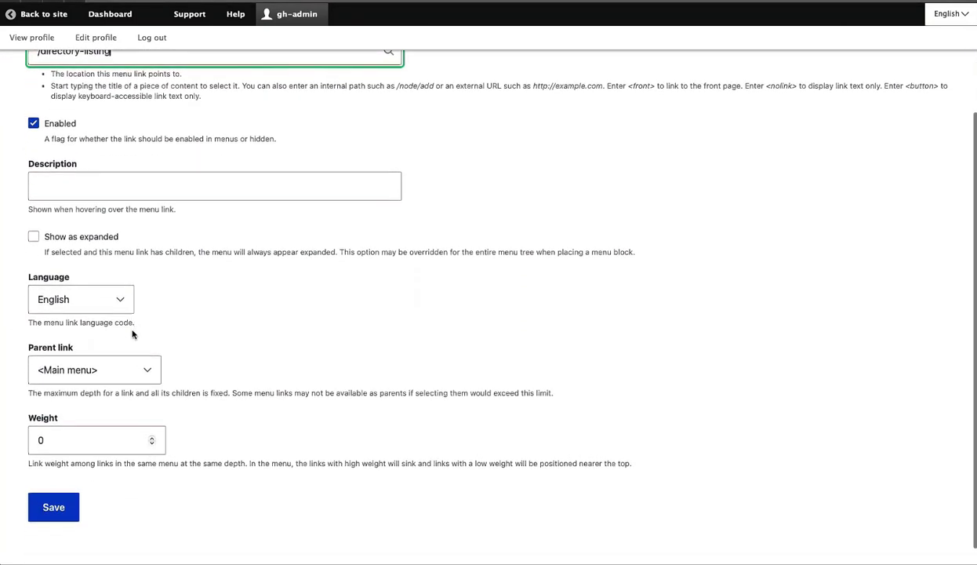
click(132, 345)
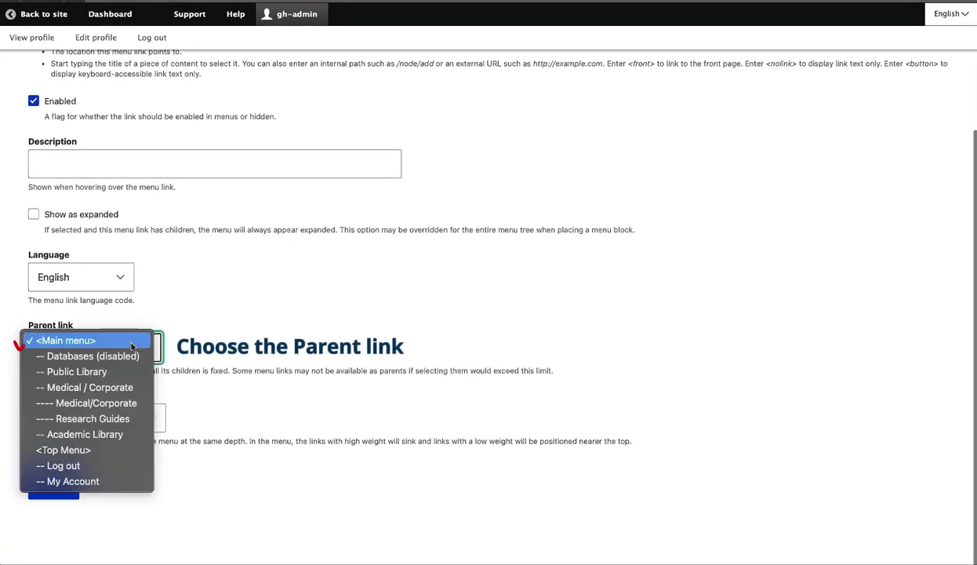
click(128, 393)
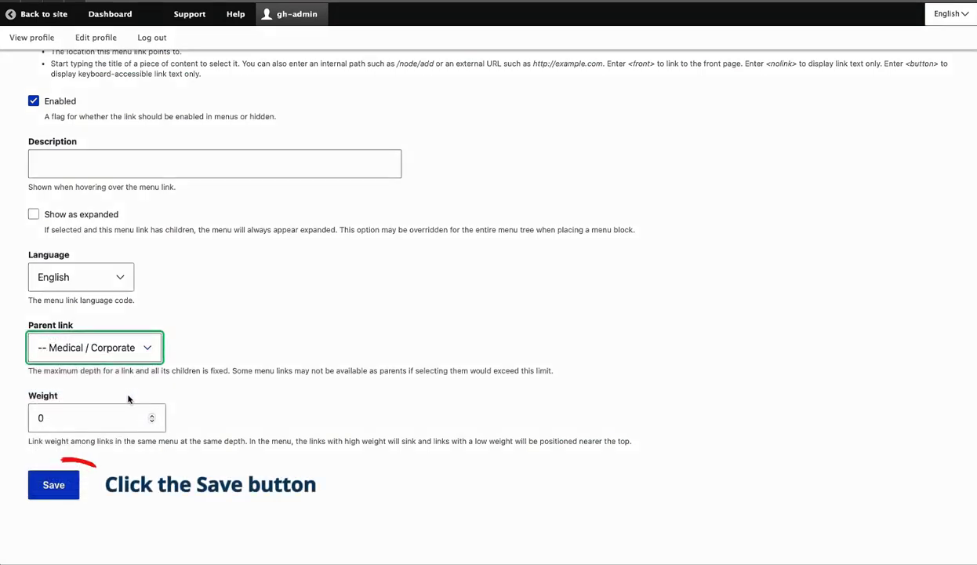
Save the Corporate Directory menu link, then drag its row above Research Guides under Medical / Corporate.
click(72, 484)
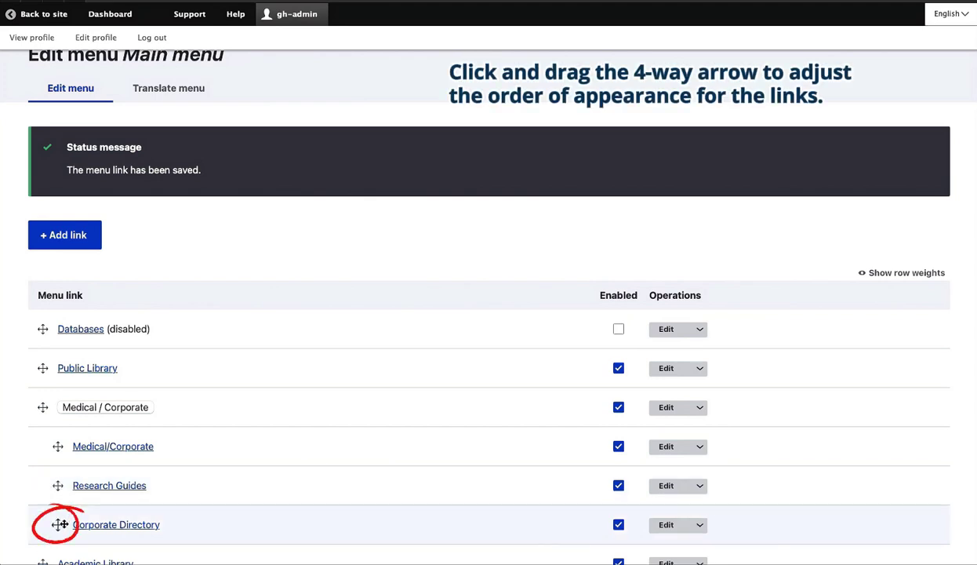
scroll(60, 520, down, 1)
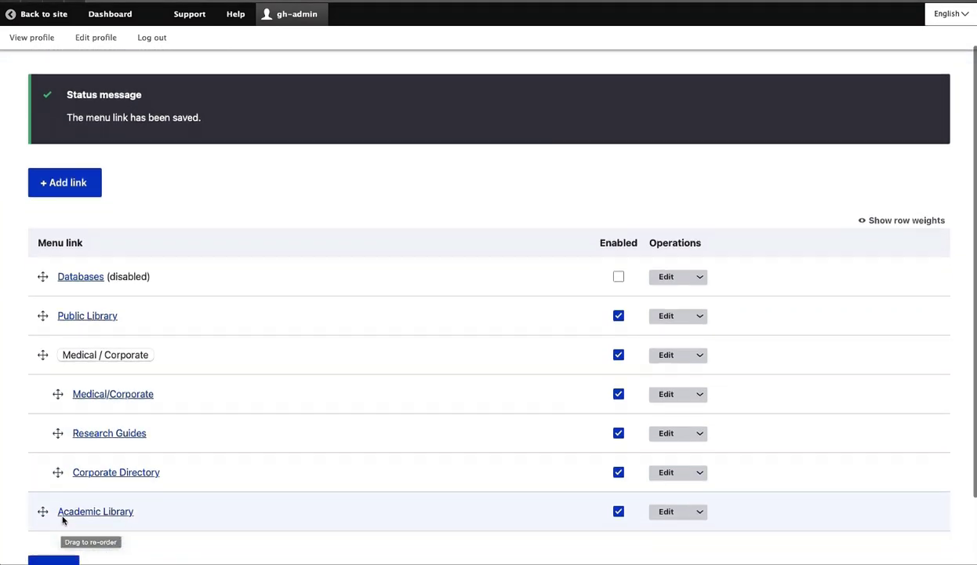
drag(59, 471, 63, 438)
scroll(71, 447, down, 3)
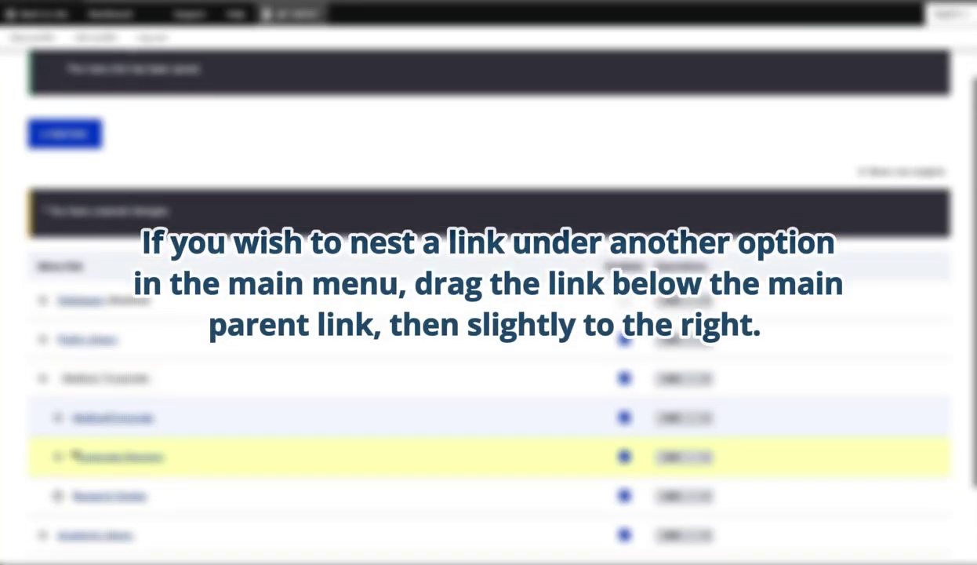